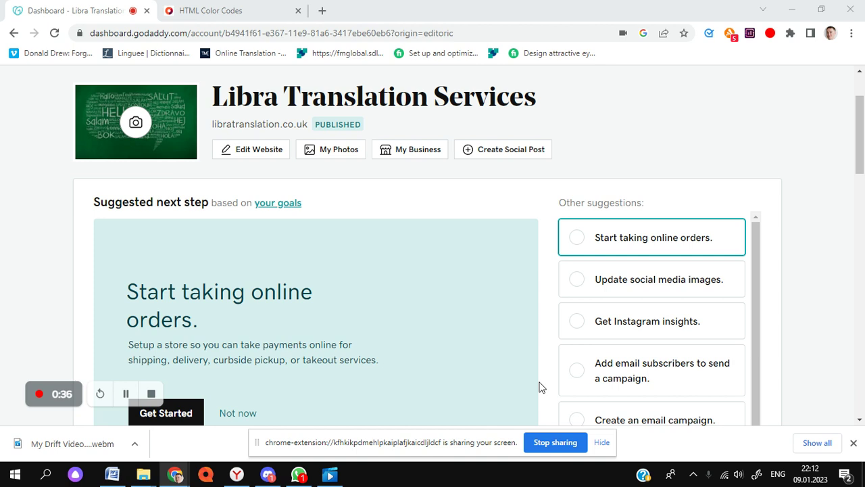
Step: Open the Libra Translation site in the editor and select the SLOVENIAN page
{"action": "left_click", "coordinate": [261, 159]}
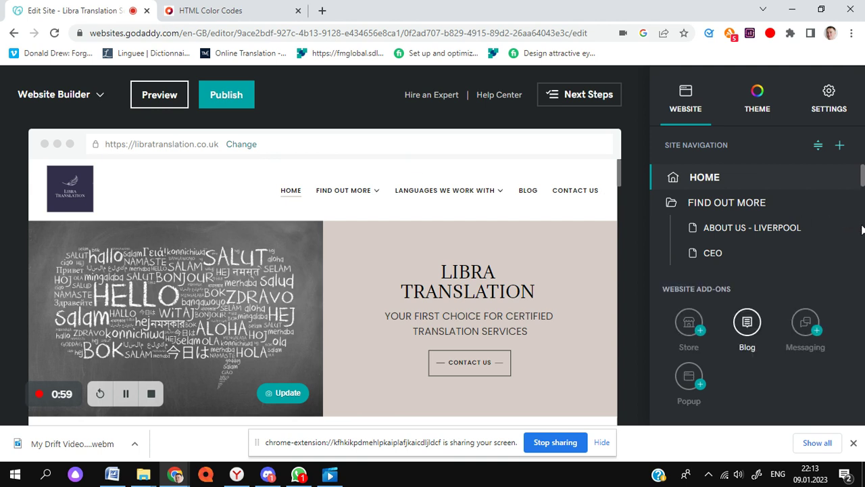
{"action": "scroll", "coordinate": [861, 235], "scroll_direction": "down", "scroll_amount": 2}
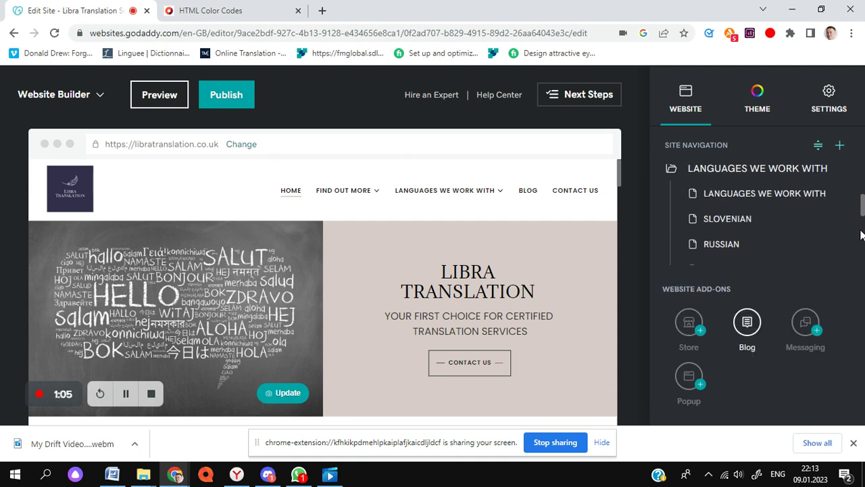
{"action": "left_click", "coordinate": [735, 219]}
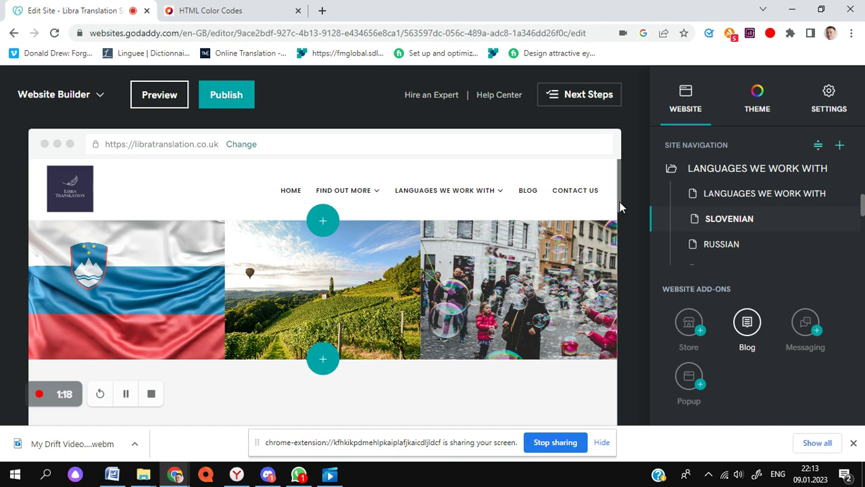
Step: Scroll the Slovenian page down to the translation services text and Lake Bled photo
{"action": "left_click_drag", "start_coordinate": [620, 206], "coordinate": [614, 233]}
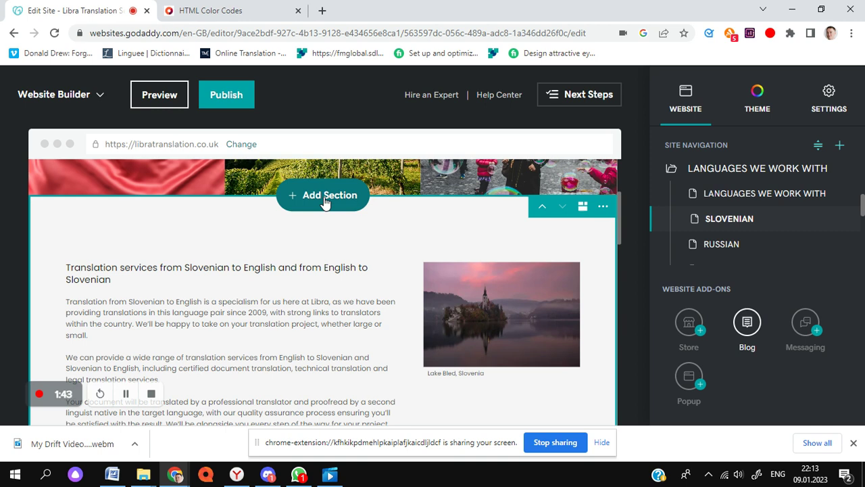
Step: Insert a Files & Web HTML 'Embed custom code' section below the banner images
{"action": "left_click", "coordinate": [298, 198]}
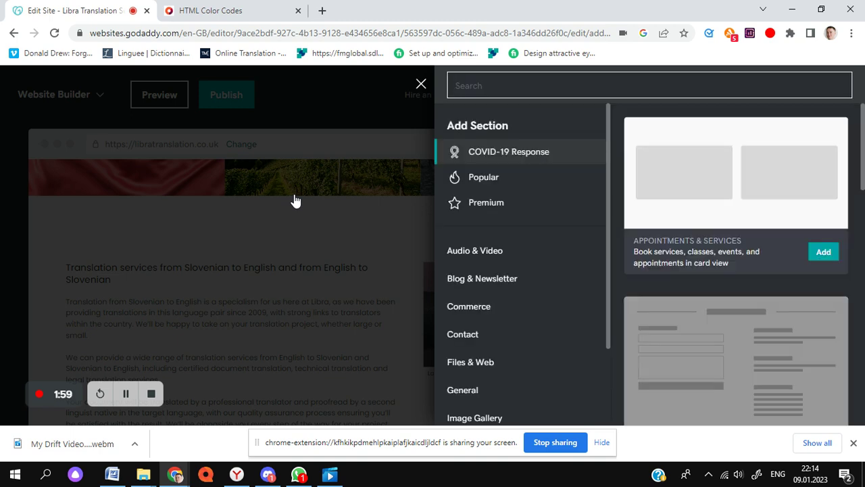
{"action": "left_click", "coordinate": [471, 362]}
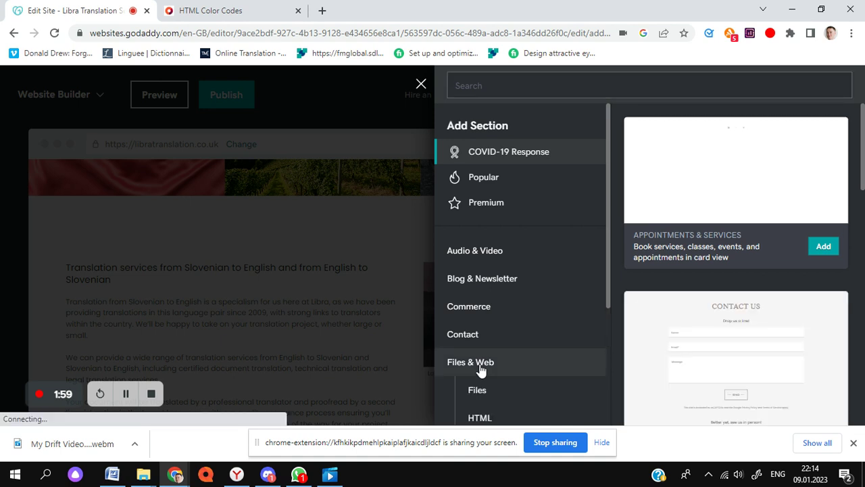
{"action": "left_click", "coordinate": [480, 418]}
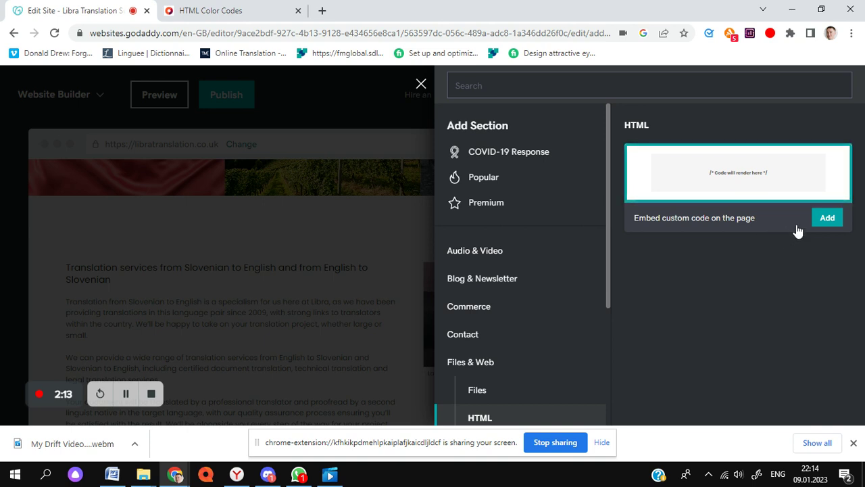
{"action": "left_click", "coordinate": [826, 219]}
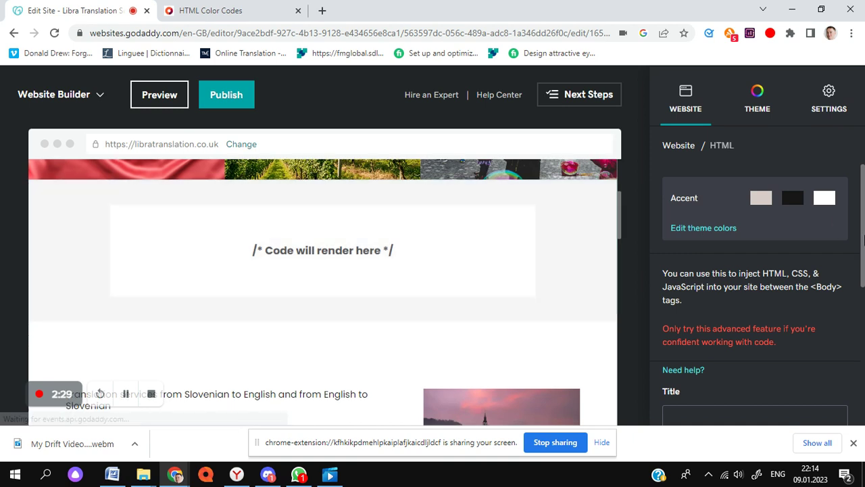
Step: Paste the blue 36px Arial h1 snippet into Custom Code and centre-align it
{"action": "scroll", "coordinate": [864, 238], "scroll_direction": "down", "scroll_amount": 2}
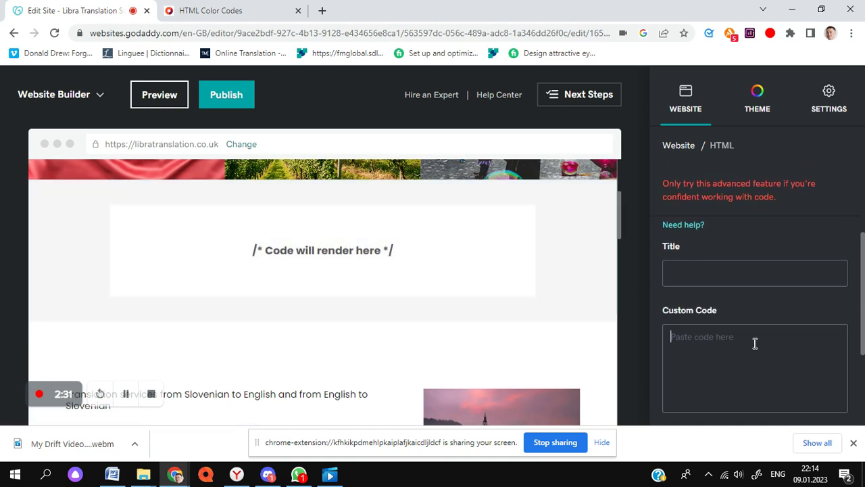
{"action": "type", "text": "<h1 style=\"font-size: 36px; color: blue; font-family: Arial, sans-serif;\">Your Header Text Here</h1>"}
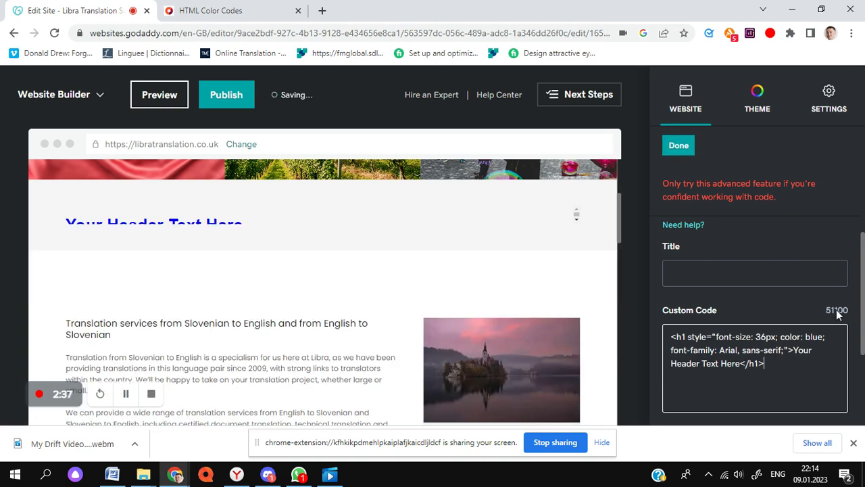
{"action": "scroll", "coordinate": [864, 304], "scroll_direction": "down", "scroll_amount": 3}
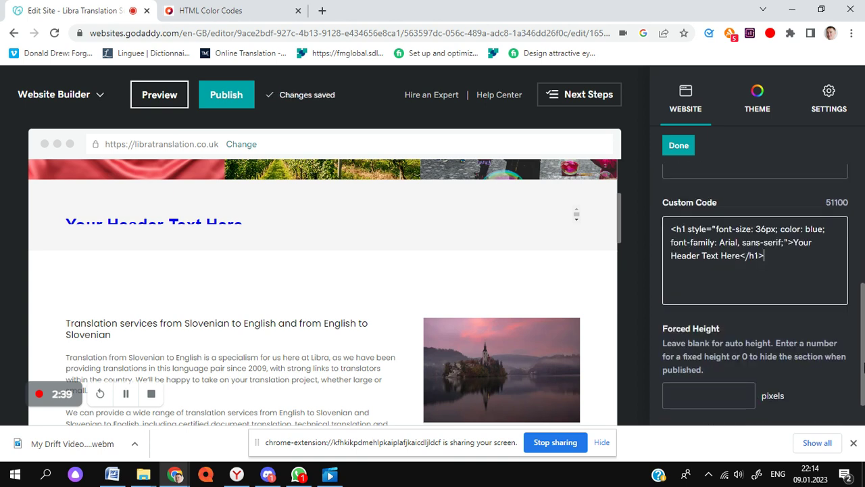
{"action": "left_click", "coordinate": [834, 411]}
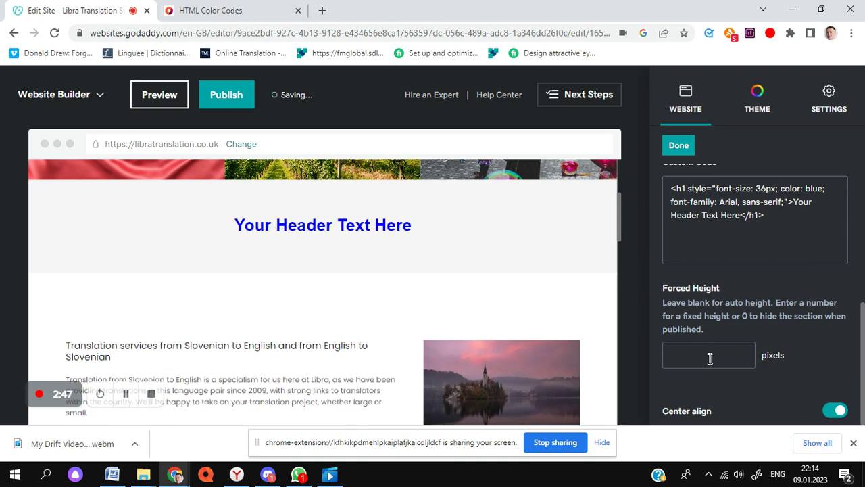
{"action": "left_click_drag", "start_coordinate": [862, 352], "coordinate": [863, 312]}
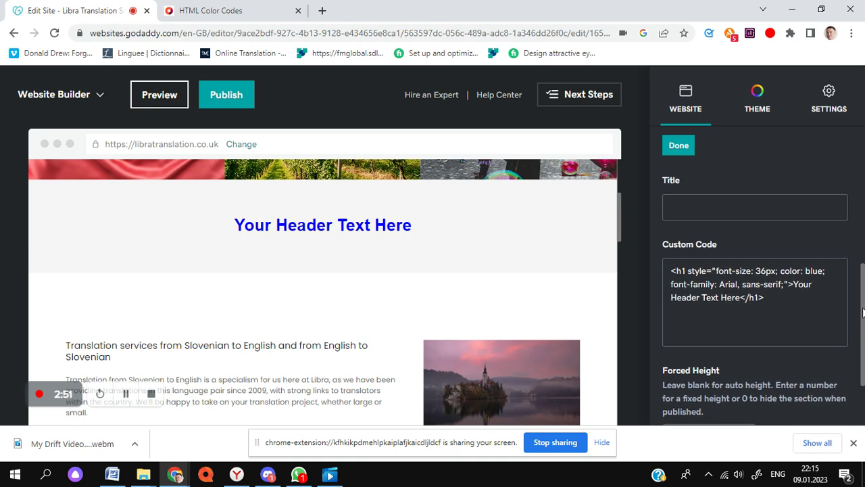
Step: Change the heading's font-size from 36 to 22px
{"action": "left_click", "coordinate": [765, 271]}
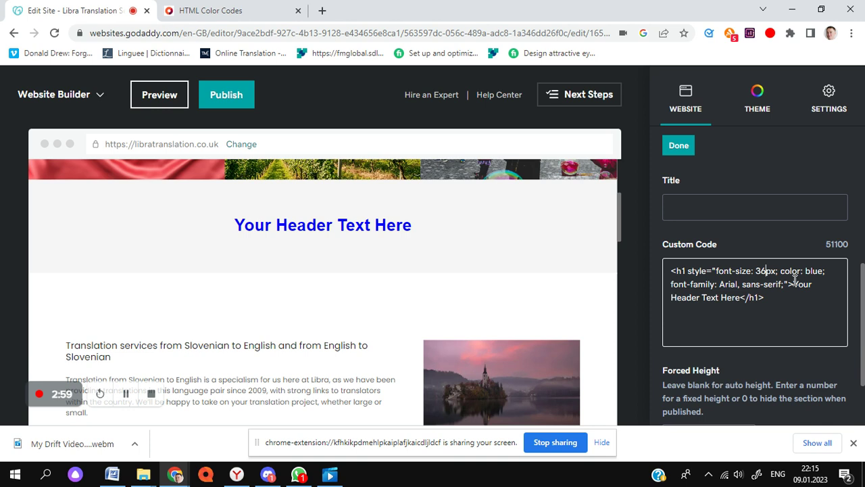
{"action": "key", "text": "BackSpace"}
{"action": "key", "text": "BackSpace"}
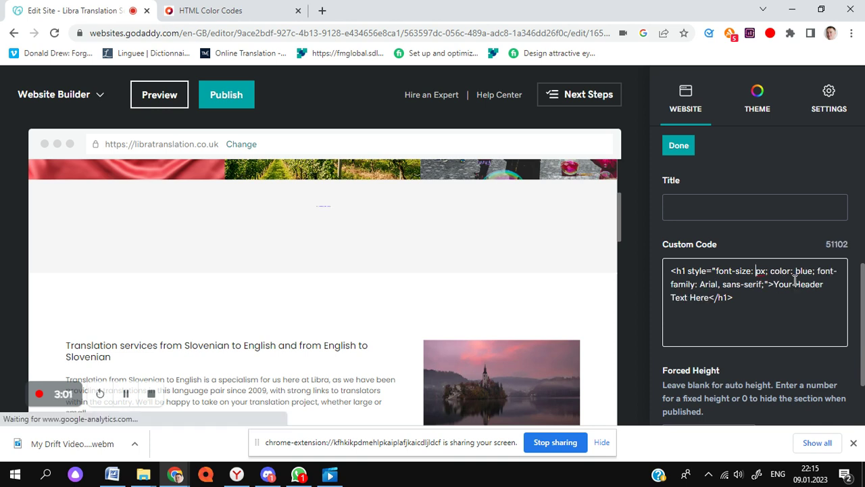
{"action": "type", "text": "22"}
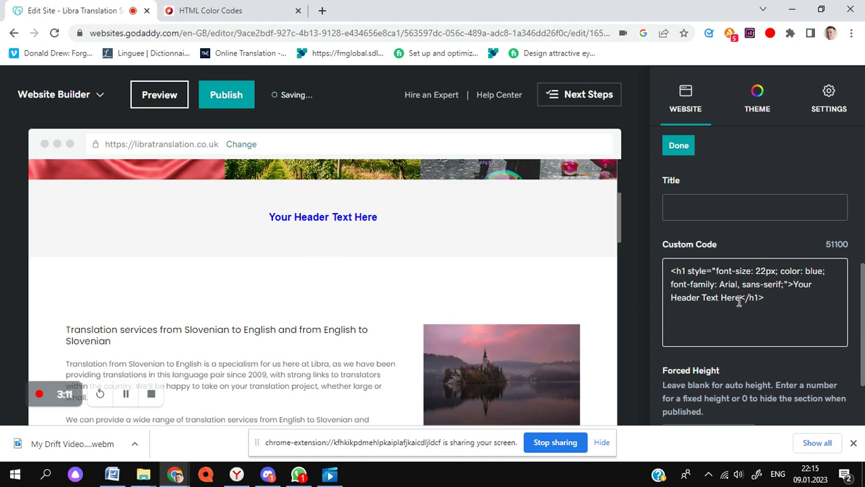
Step: Try h2 tags on the heading, then switch both tags back to h1
{"action": "left_click", "coordinate": [686, 272]}
{"action": "key", "text": "BackSpace"}
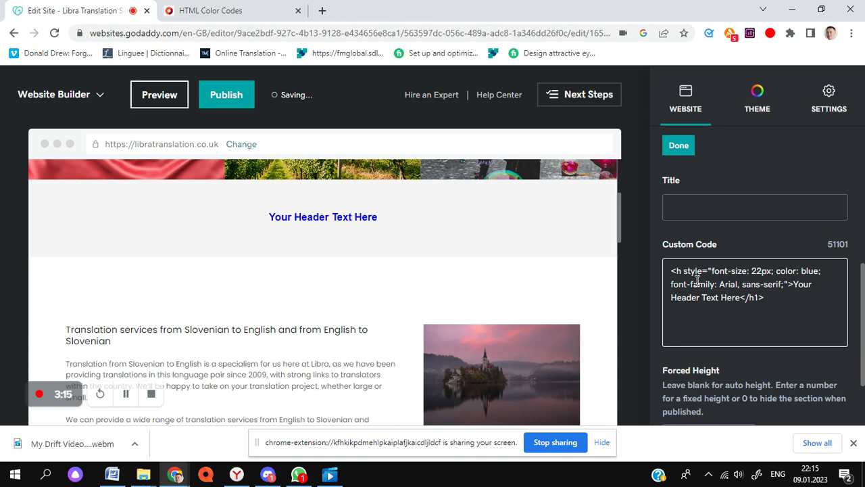
{"action": "type", "text": "2"}
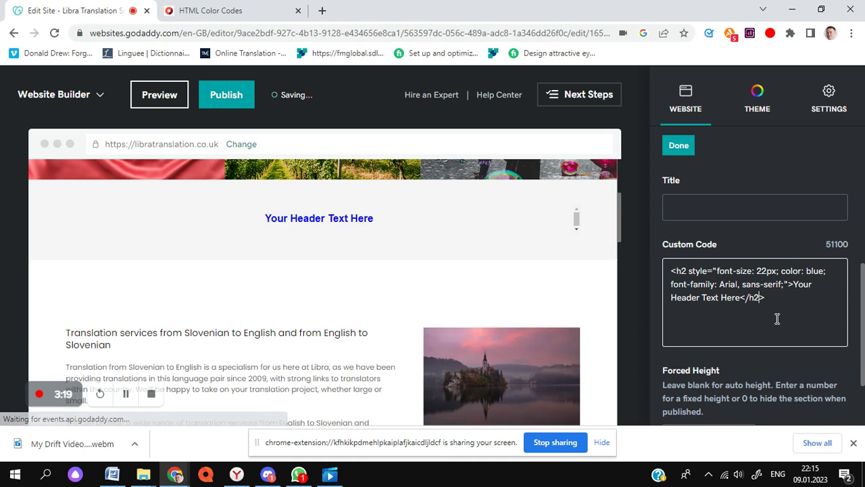
{"action": "key", "text": "BackSpace"}
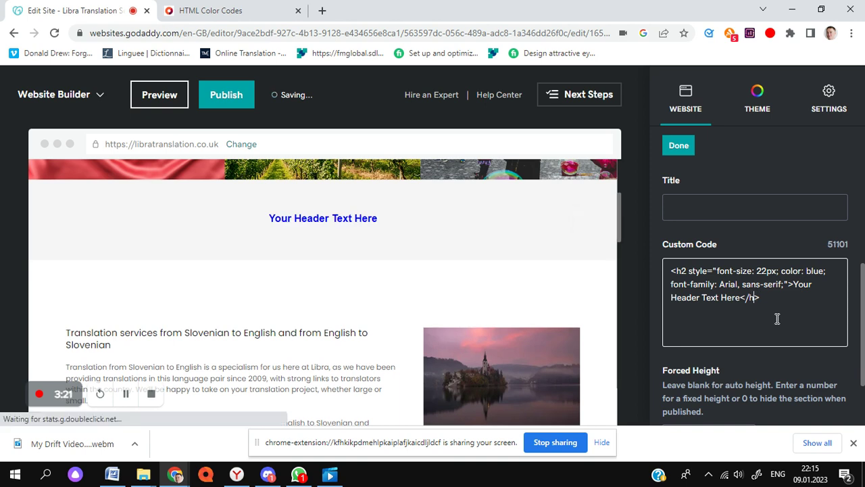
{"action": "type", "text": "1"}
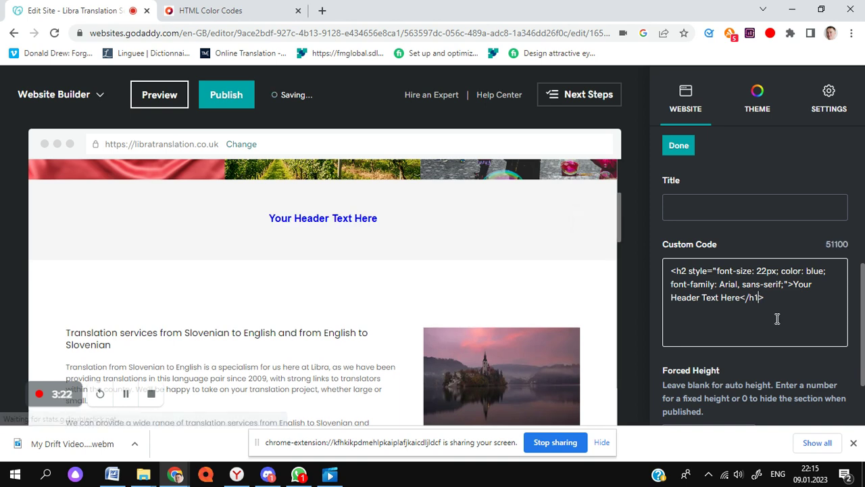
{"action": "left_click", "coordinate": [686, 270]}
{"action": "key", "text": "BackSpace"}
{"action": "type", "text": "1"}
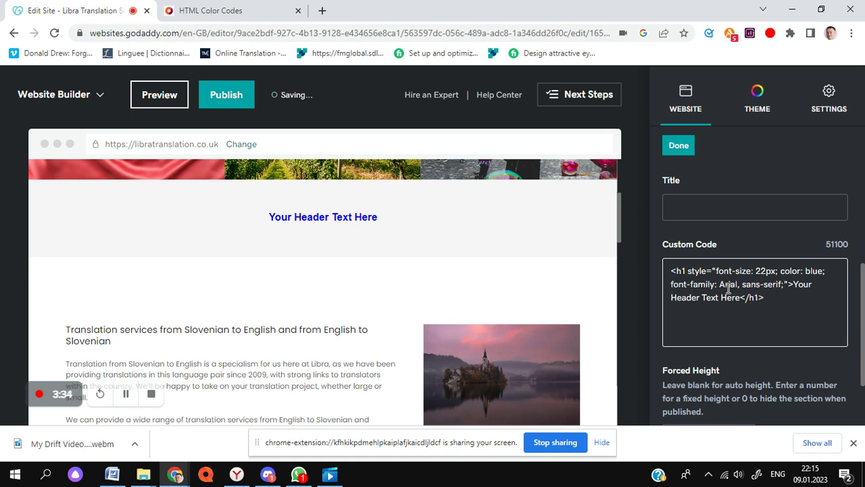
Step: Replace 'Your Header Text Here' with 'Slovenian to English translation', fixing the 'Englosh' typo
{"action": "left_click", "coordinate": [742, 298]}
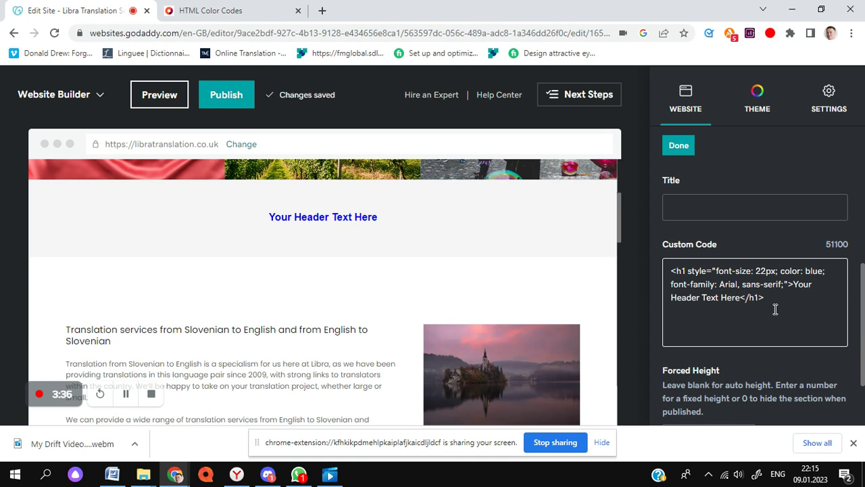
{"action": "key", "text": "BackSpace"}
{"action": "key", "text": "BackSpace"}
{"action": "key", "text": "BackSpace"}
{"action": "key", "text": "BackSpace"}
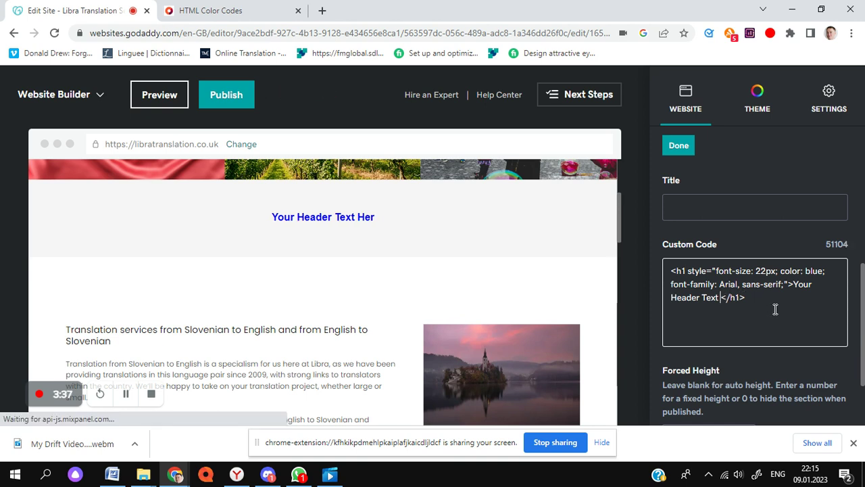
{"action": "key", "text": "BackSpace"}
{"action": "key", "text": "BackSpace"}
{"action": "key", "text": "BackSpace"}
{"action": "key", "text": "BackSpace"}
{"action": "key", "text": "BackSpace"}
{"action": "key", "text": "BackSpace"}
{"action": "key", "text": "BackSpace"}
{"action": "key", "text": "BackSpace"}
{"action": "key", "text": "BackSpace"}
{"action": "key", "text": "BackSpace"}
{"action": "key", "text": "BackSpace"}
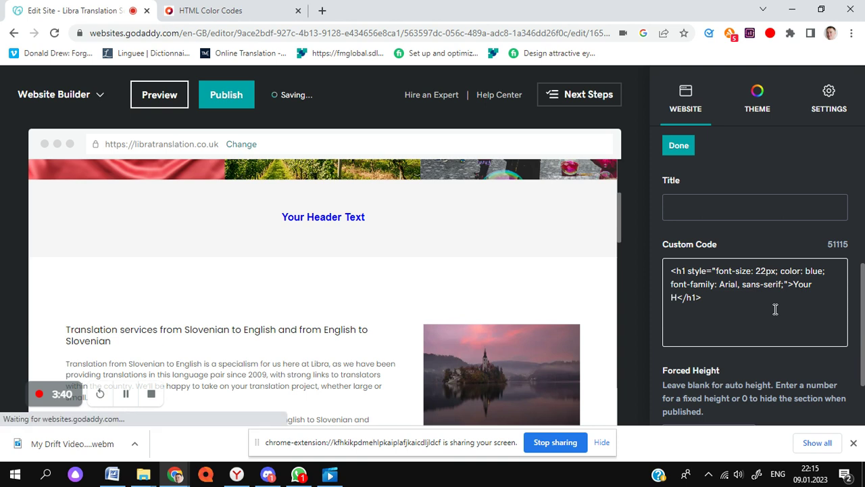
{"action": "key", "text": "BackSpace"}
{"action": "key", "text": "BackSpace"}
{"action": "key", "text": "BackSpace"}
{"action": "key", "text": "BackSpace"}
{"action": "key", "text": "BackSpace"}
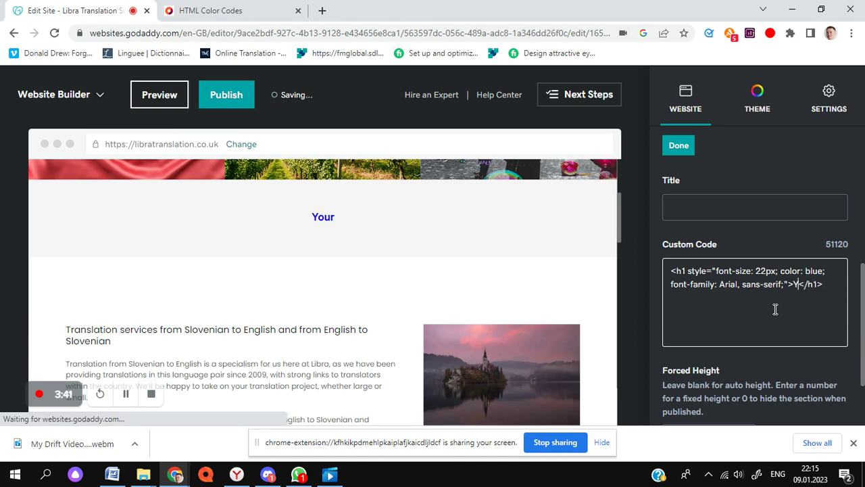
{"action": "key", "text": "BackSpace"}
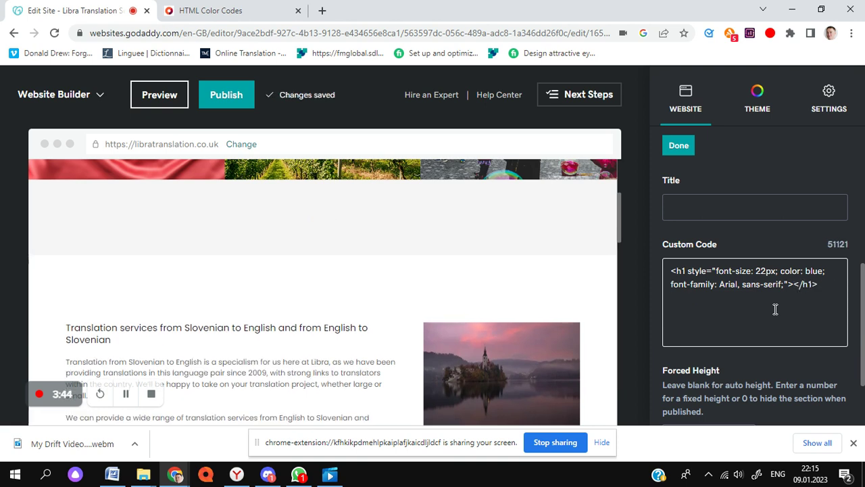
{"action": "type", "text": "S"}
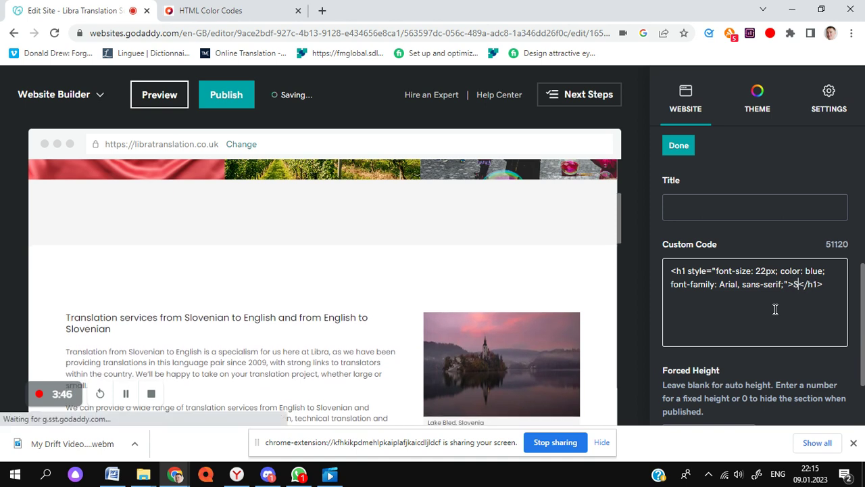
{"action": "type", "text": "lovenian "}
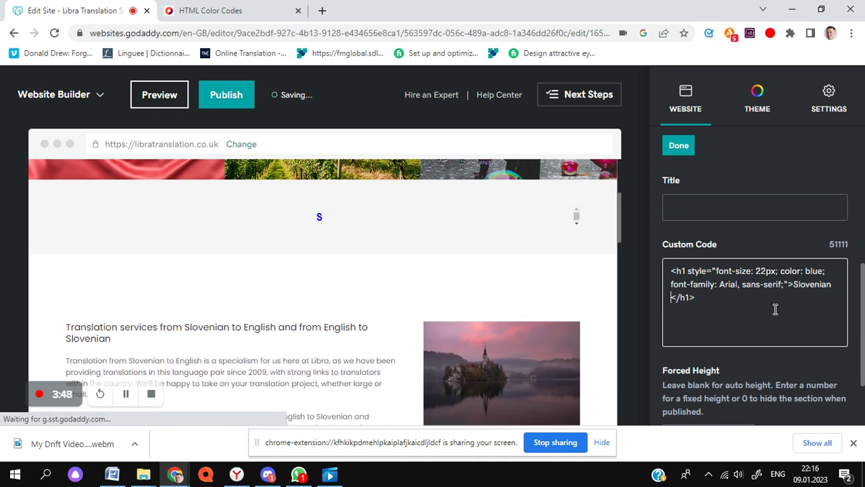
{"action": "type", "text": "to Englosh "}
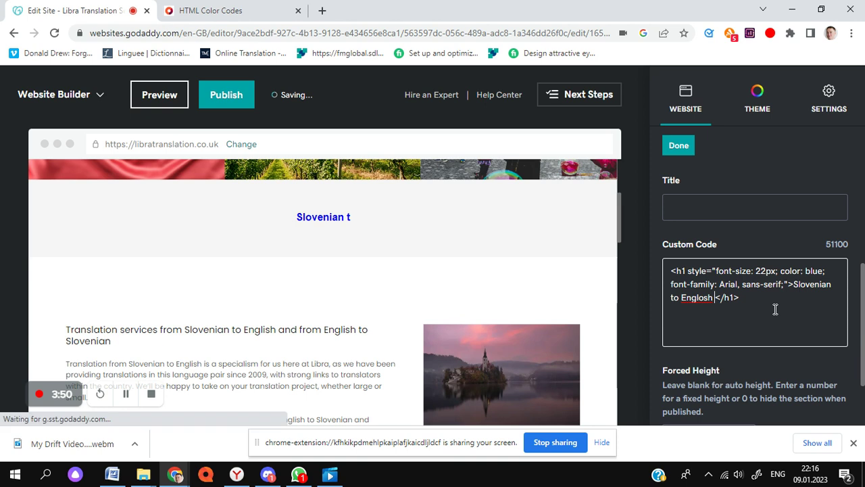
{"action": "type", "text": "translation"}
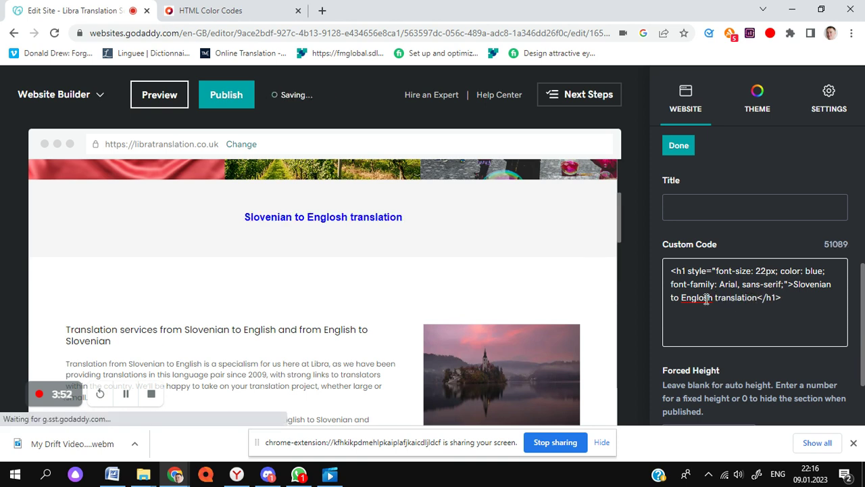
{"action": "left_click", "coordinate": [704, 298]}
{"action": "key", "text": "BackSpace"}
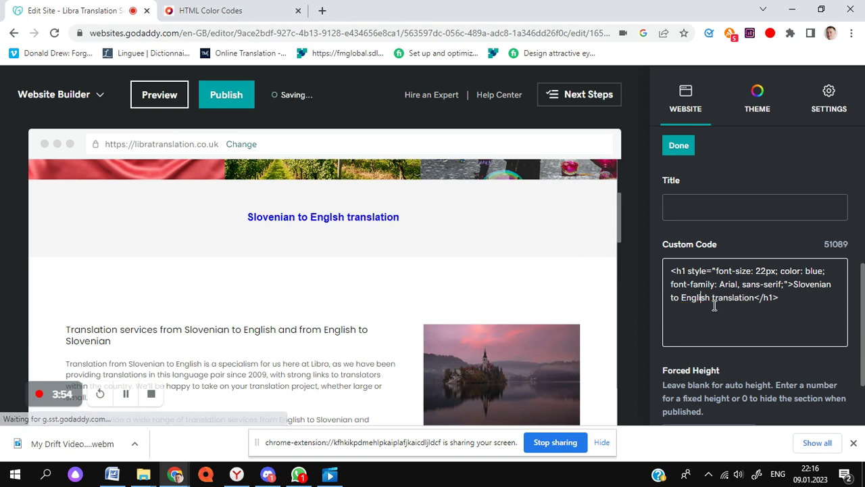
{"action": "type", "text": "i"}
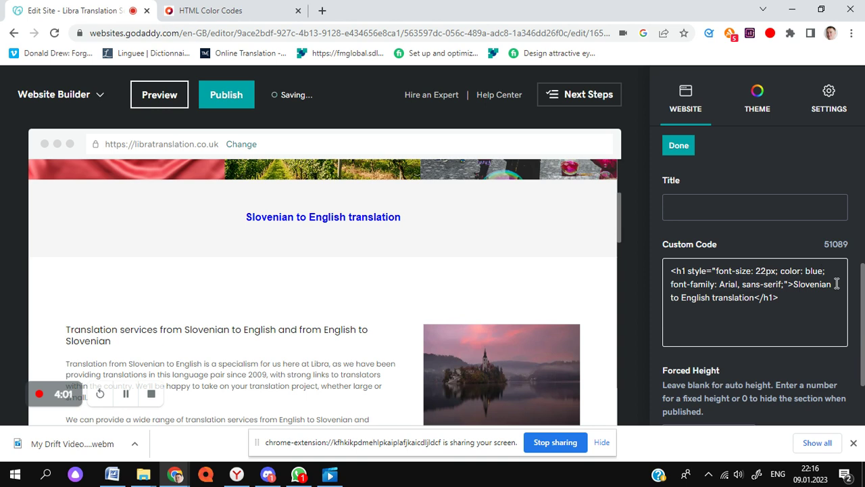
Step: Change the h1 style's colour value from blue to green
{"action": "key", "text": "BackSpace"}
{"action": "key", "text": "BackSpace"}
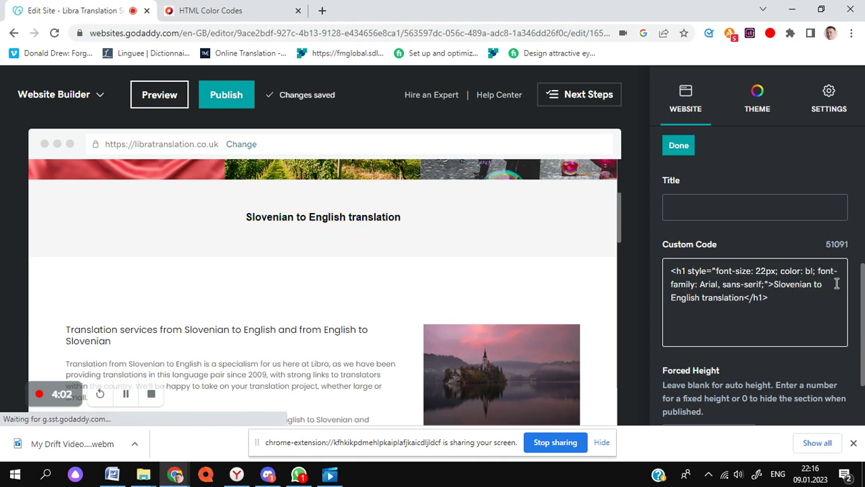
{"action": "key", "text": "BackSpace"}
{"action": "key", "text": "BackSpace"}
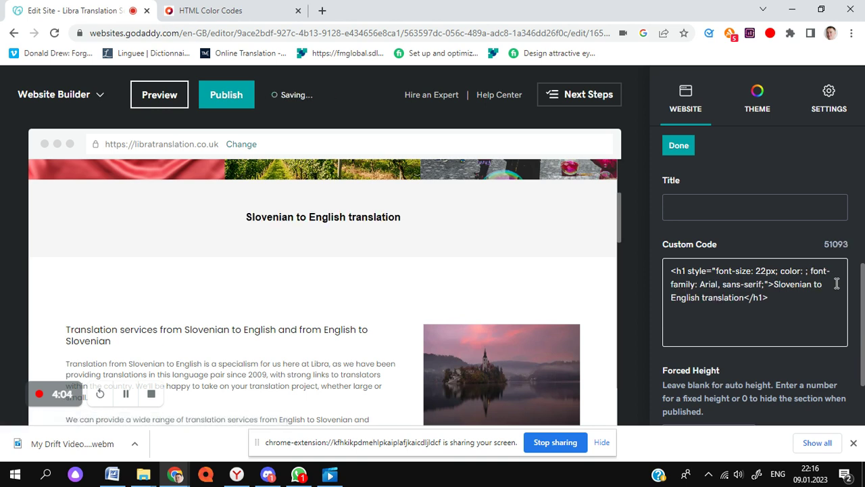
{"action": "type", "text": "greeen"}
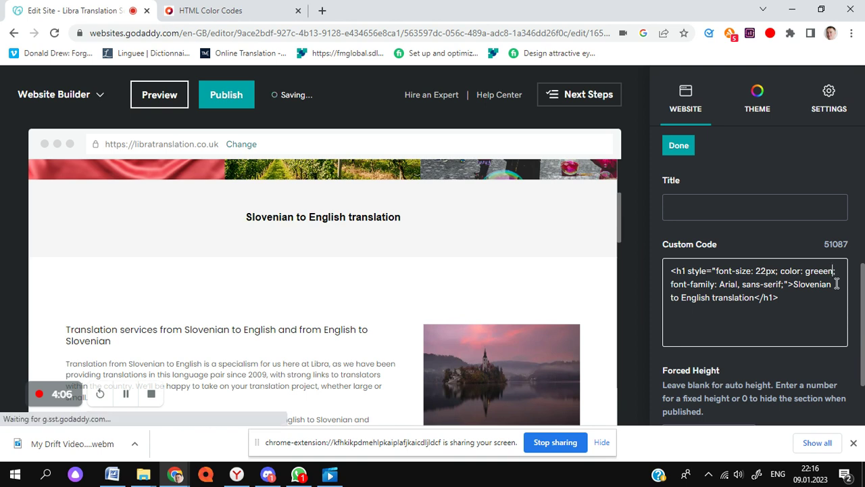
{"action": "key", "text": "BackSpace"}
{"action": "key", "text": "BackSpace"}
{"action": "type", "text": "n"}
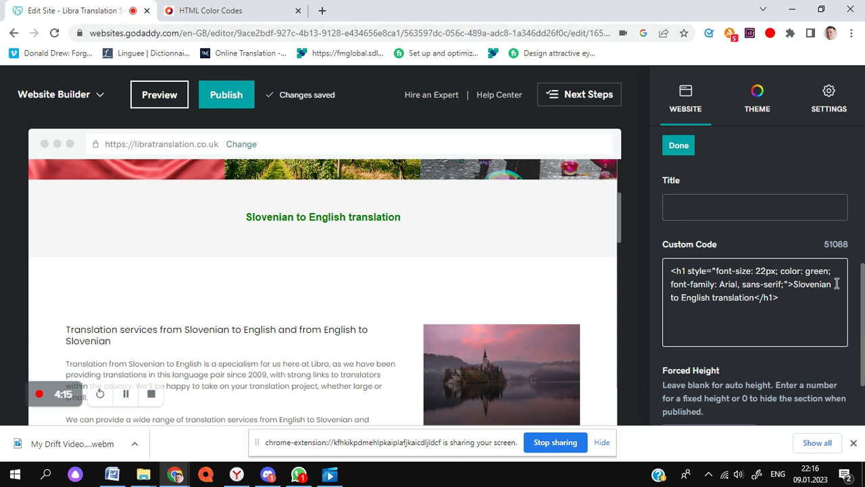
Step: Pick the deep purple #8C1392 in HTML Color Codes and copy its hex value
{"action": "left_click", "coordinate": [229, 6]}
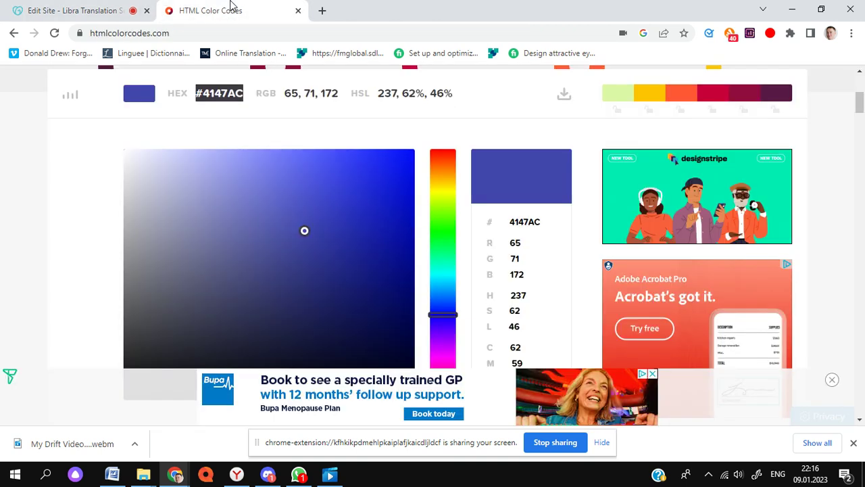
{"action": "left_click", "coordinate": [445, 314]}
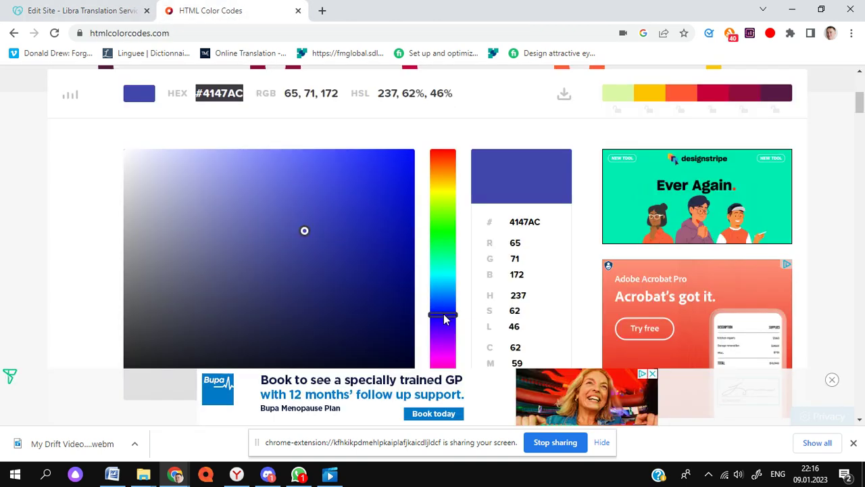
{"action": "left_click_drag", "start_coordinate": [444, 300], "coordinate": [445, 359]}
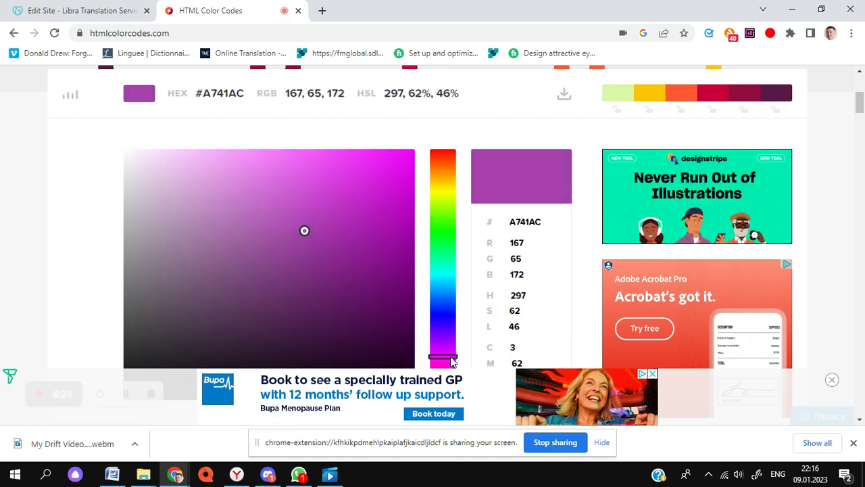
{"action": "left_click_drag", "start_coordinate": [301, 230], "coordinate": [268, 259]}
{"action": "left_click_drag", "start_coordinate": [327, 267], "coordinate": [377, 258]}
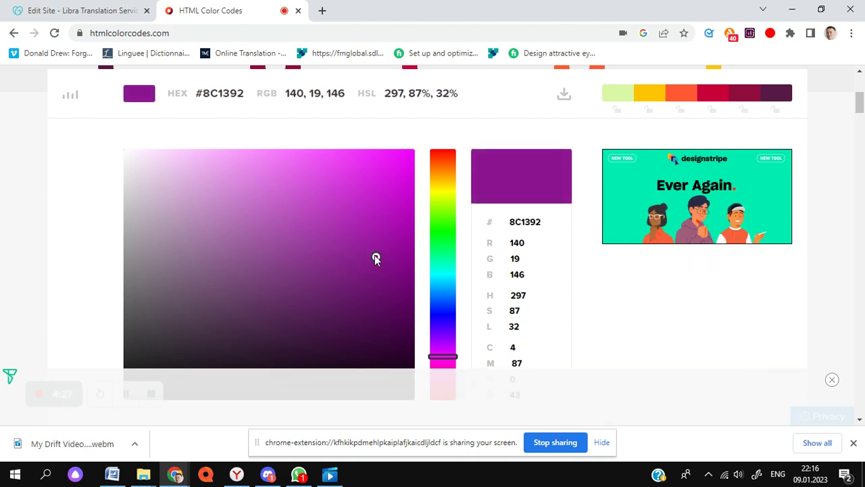
{"action": "left_click_drag", "start_coordinate": [246, 93], "coordinate": [198, 95]}
{"action": "key", "text": "ctrl+c"}
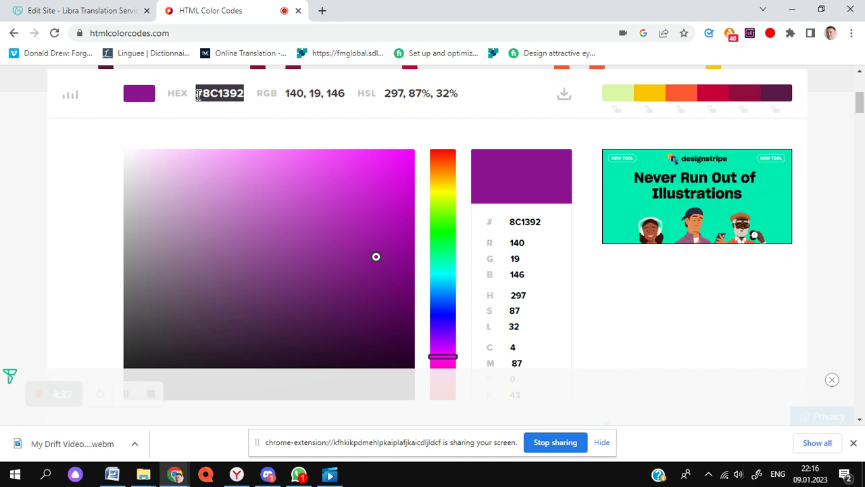
{"action": "left_click", "coordinate": [78, 10]}
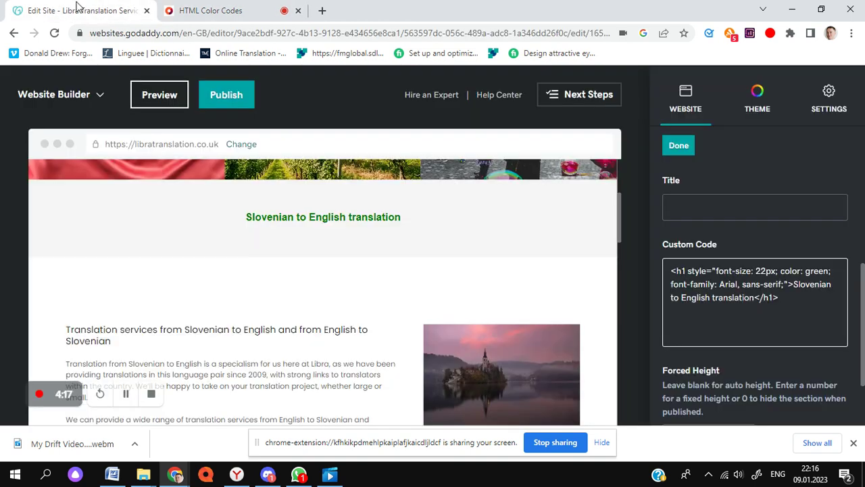
Step: Replace green with the pasted #8C1392 as the heading's colour
{"action": "left_click", "coordinate": [829, 270]}
{"action": "key", "text": "BackSpace"}
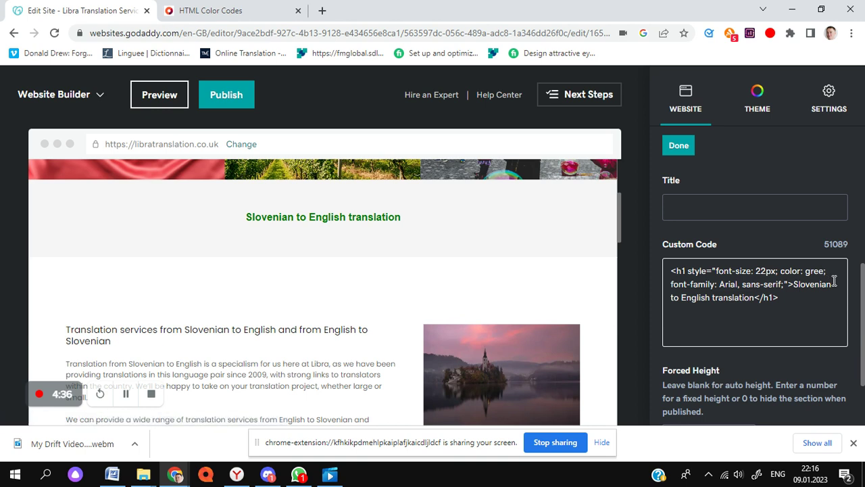
{"action": "key", "text": "BackSpace"}
{"action": "key", "text": "BackSpace"}
{"action": "key", "text": "BackSpace"}
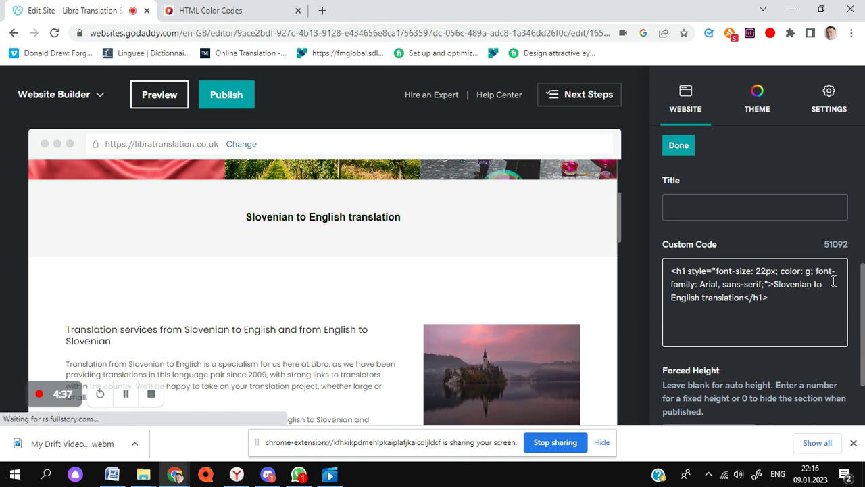
{"action": "key", "text": "BackSpace"}
{"action": "key", "text": "ctrl+v"}
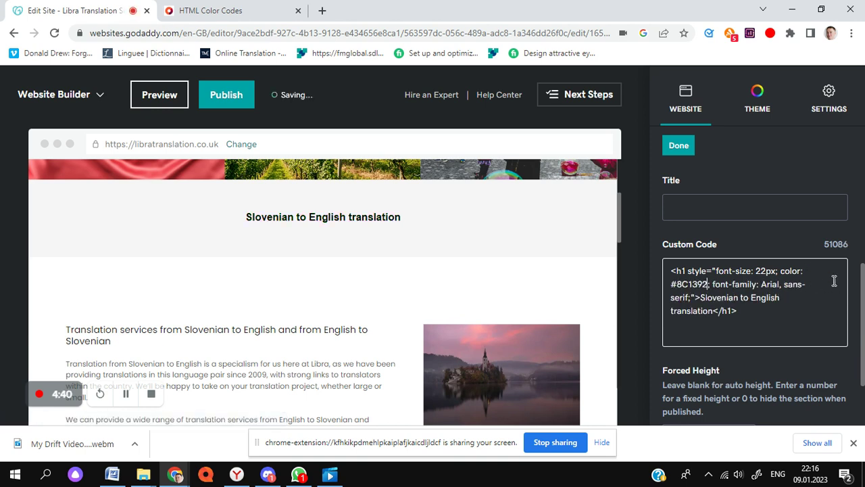